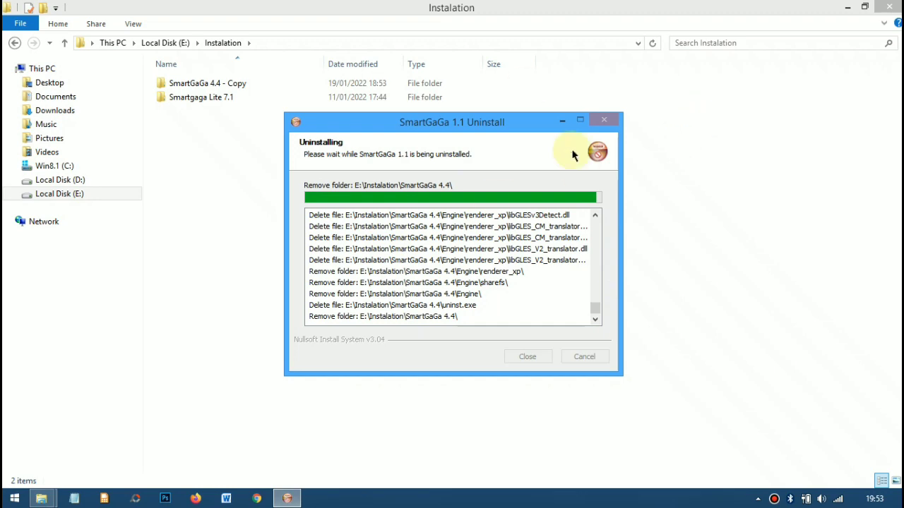
Close the Instalation folder window and move the Smartgaga 4.4 desktop shortcut to the Recycle Bin.
click(889, 7)
drag(493, 109, 540, 28)
click(76, 21)
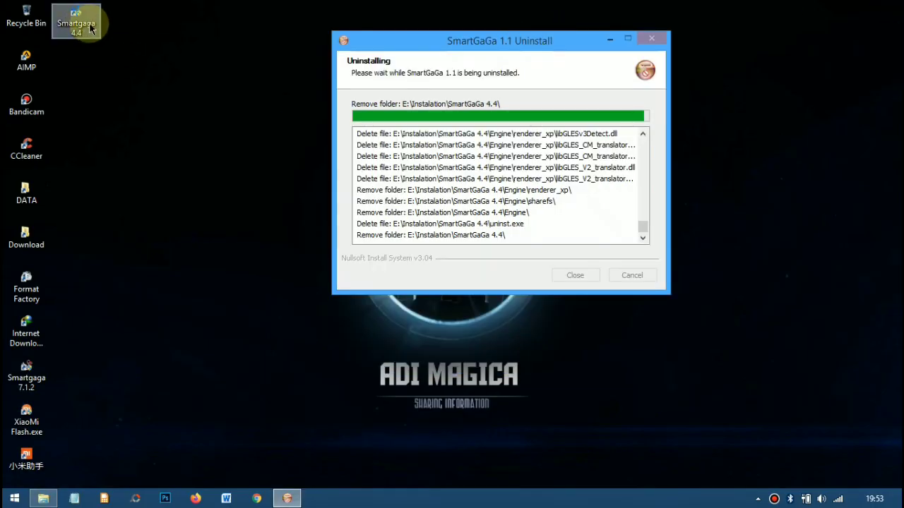
drag(90, 21, 26, 16)
right_click(190, 51)
click(228, 91)
Open Task Manager and end the InstallReport (32 bit) process.
right_click(397, 499)
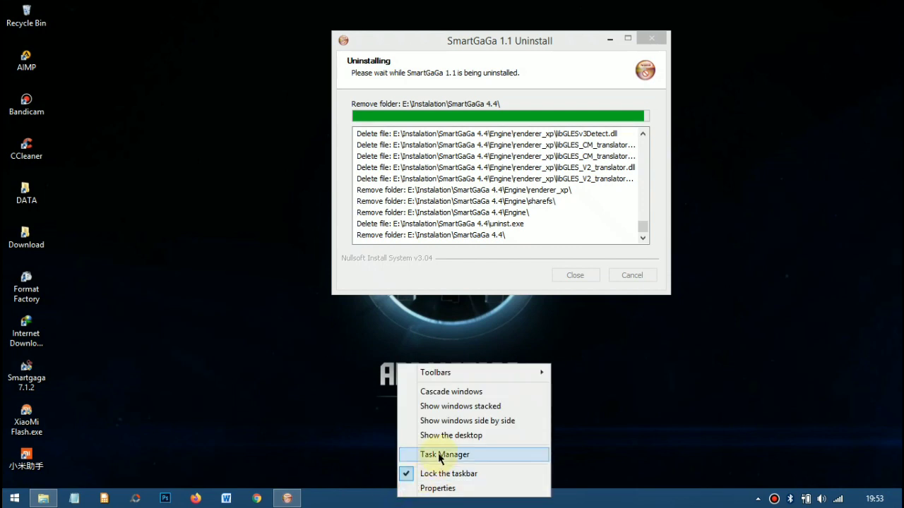
click(438, 456)
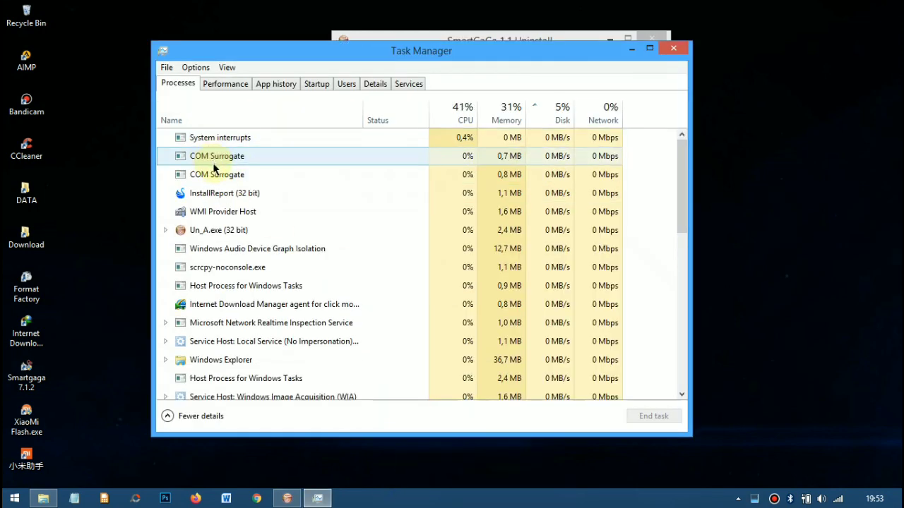
click(225, 195)
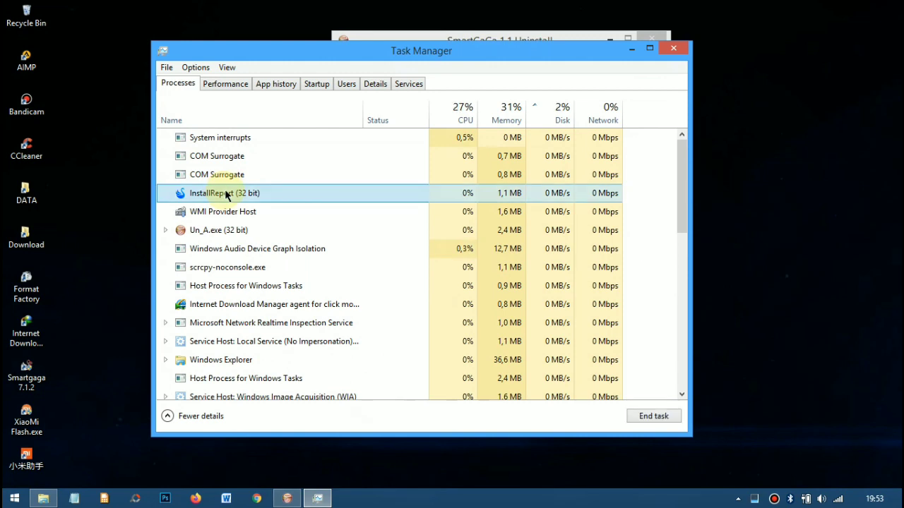
right_click(225, 195)
click(259, 197)
End the Un_A.exe (32 bit) process of the SmartGaGa uninstaller and close Task Manager.
click(218, 175)
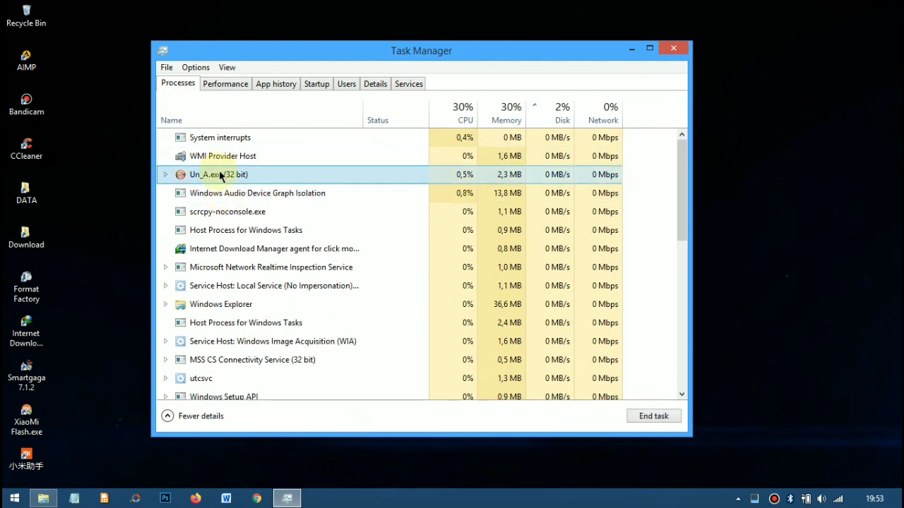
right_click(219, 175)
click(262, 196)
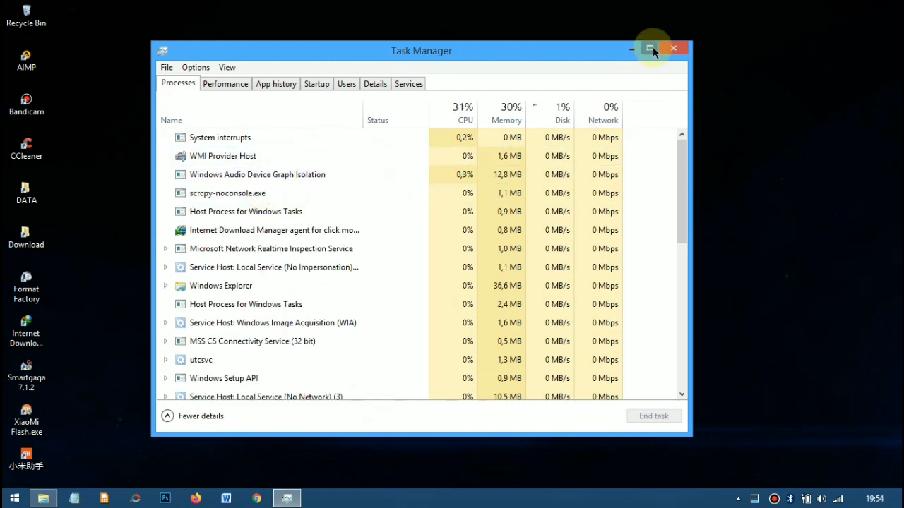
click(674, 48)
Refresh the desktop.
right_click(490, 168)
right_click(535, 201)
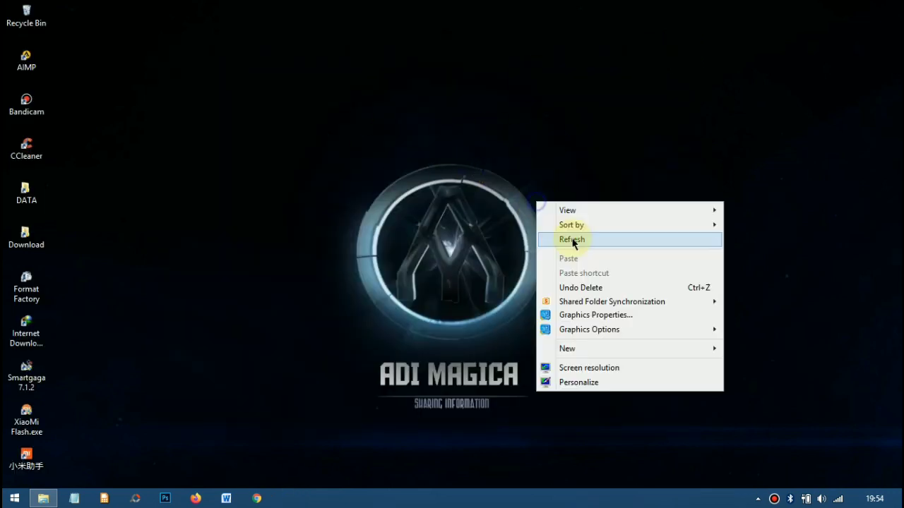
click(571, 241)
Open the user's AppData folder by running the command appdata.
key(super+r)
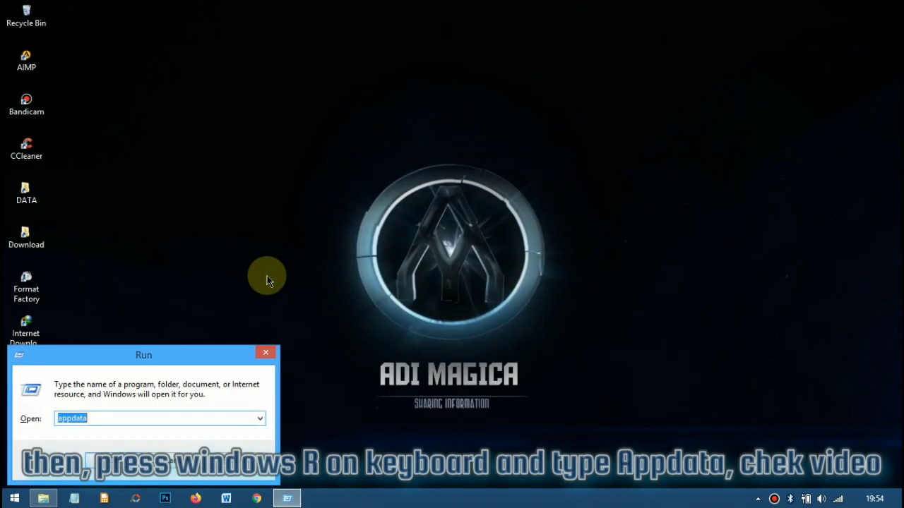
click(104, 419)
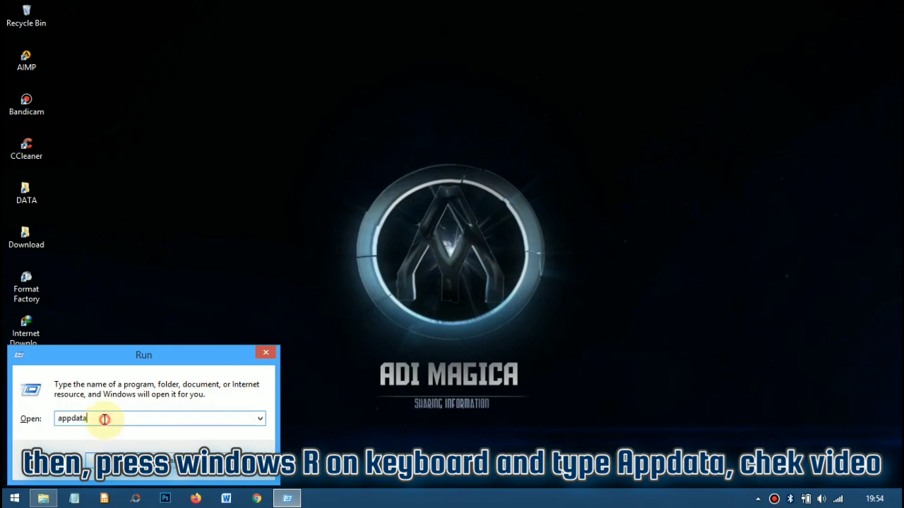
double_click(78, 419)
click(102, 456)
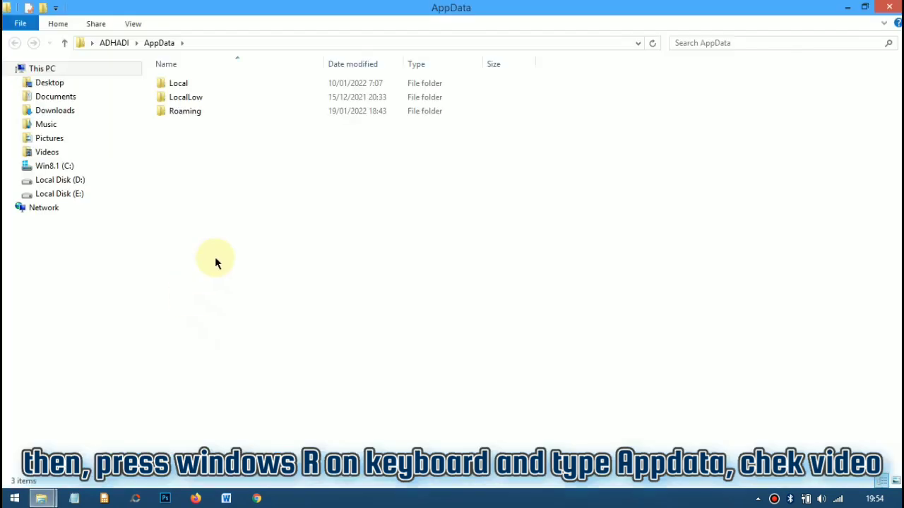
click(287, 110)
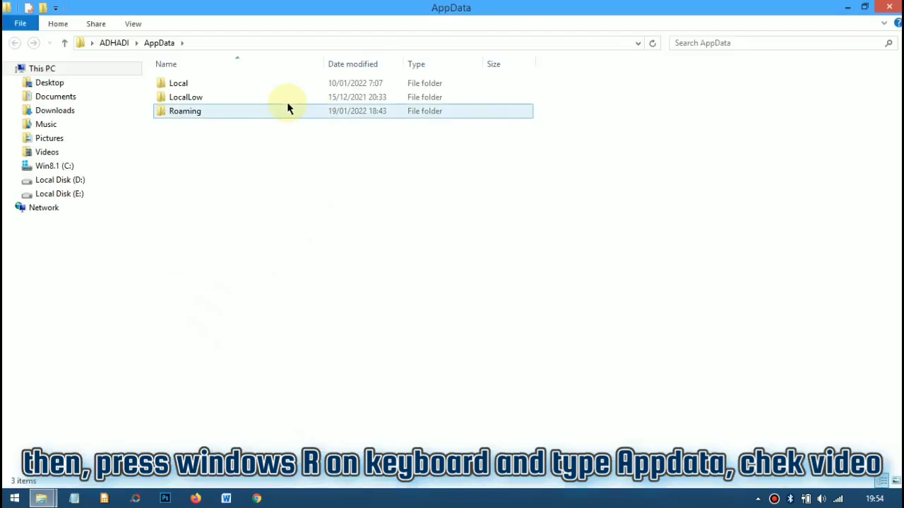
Delete the SmartGaGa folder from AppData's Roaming folder and close the window.
double_click(197, 113)
click(201, 293)
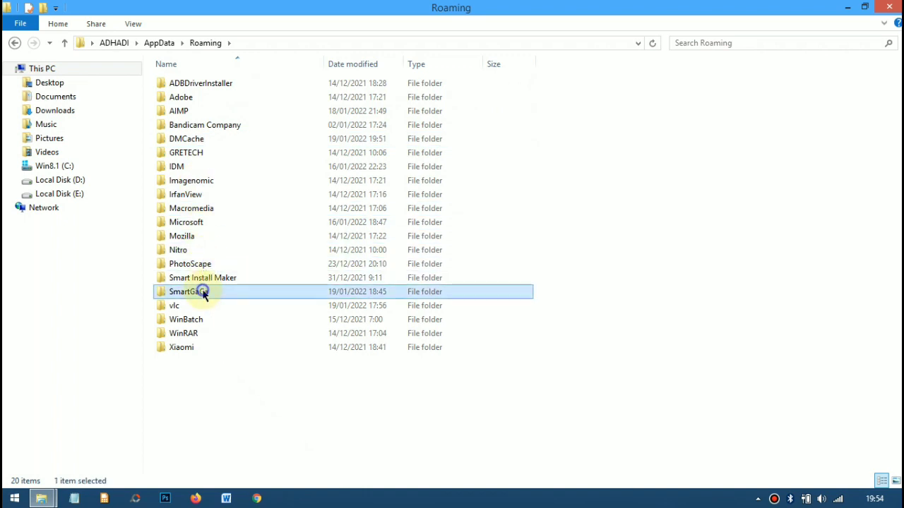
right_click(199, 293)
click(240, 446)
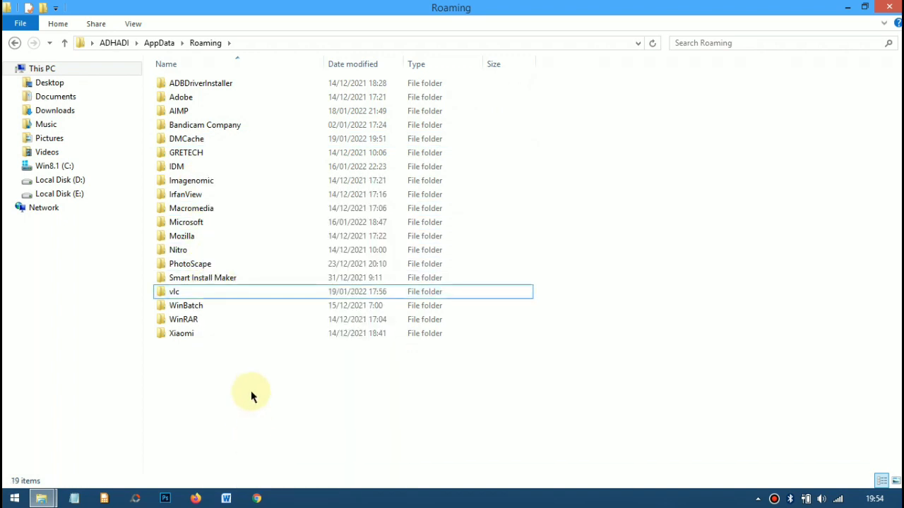
click(888, 7)
Refresh the desktop and permanently empty the Recycle Bin.
right_click(308, 111)
click(344, 151)
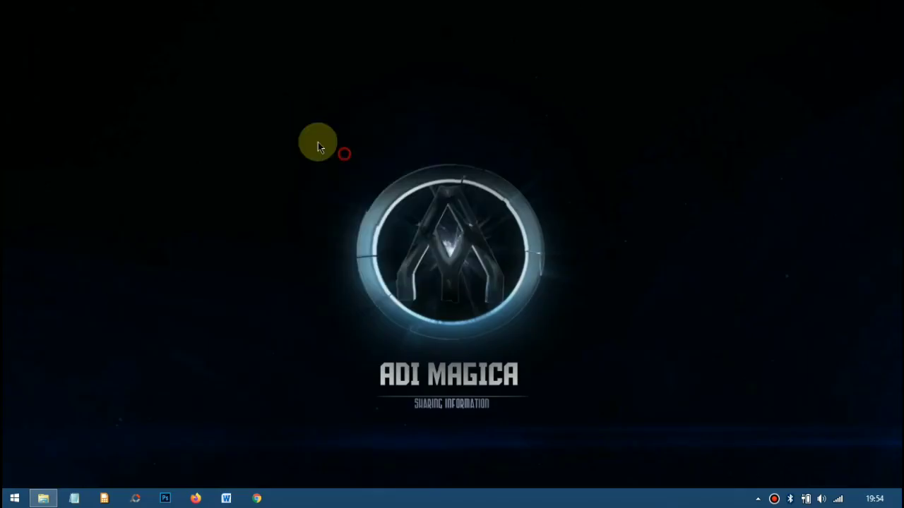
right_click(22, 12)
click(105, 35)
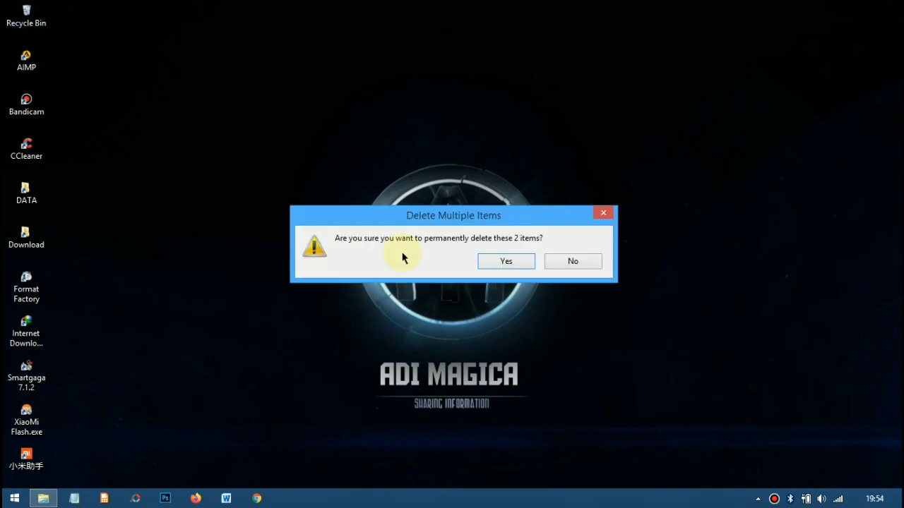
click(502, 263)
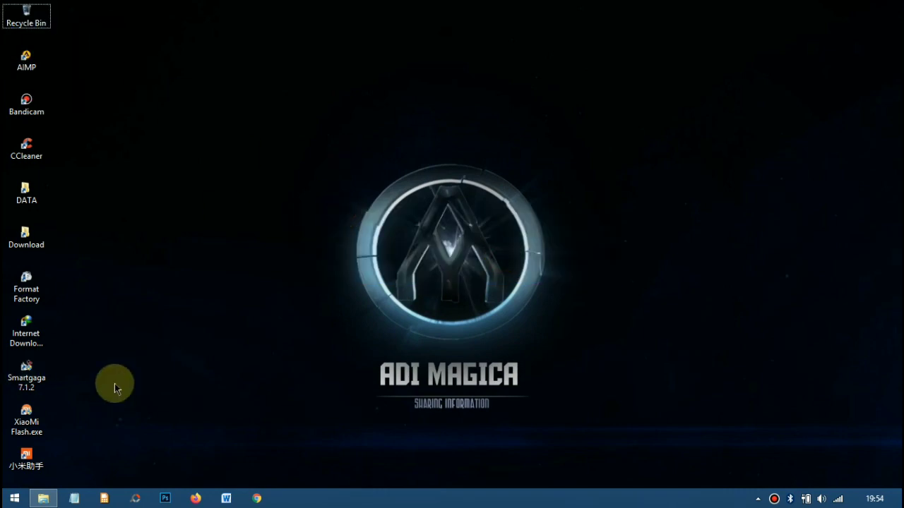
Open Registry Editor by running the command regedit.exe.
key(super+r)
text(r)
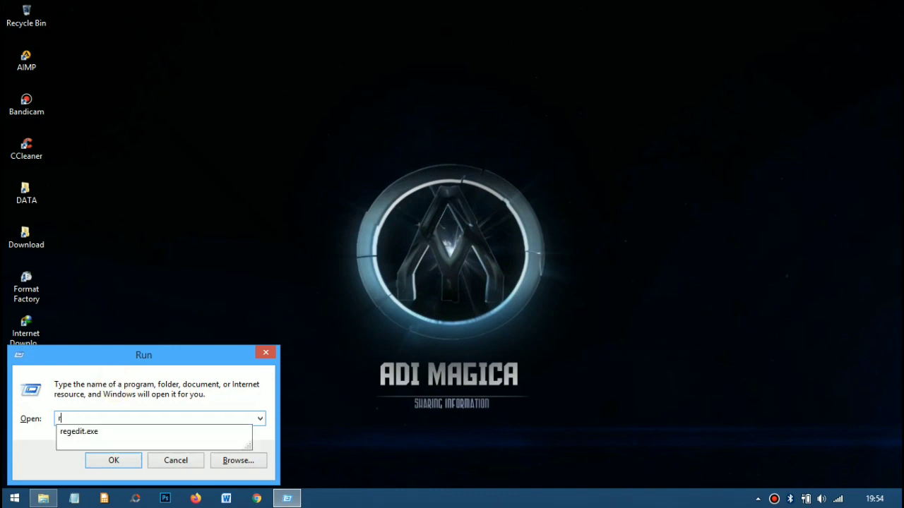
click(101, 430)
click(117, 467)
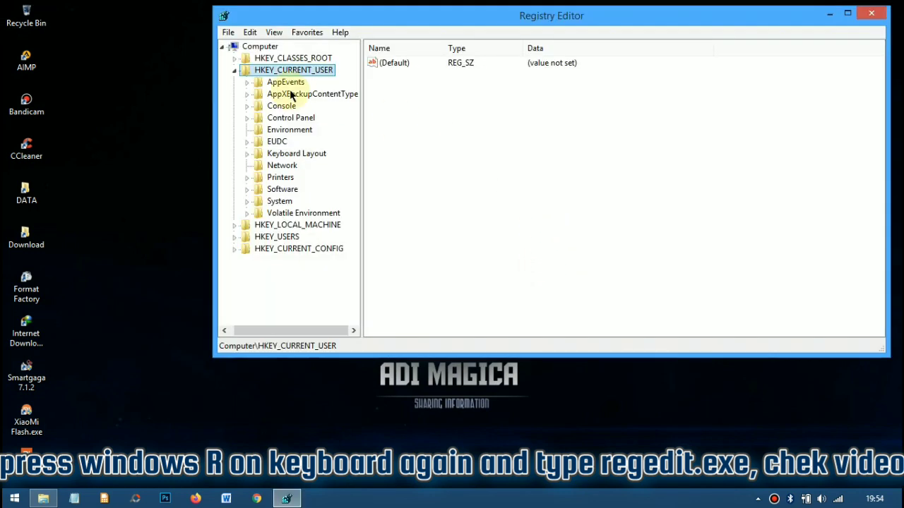
Delete the SmartGaGa key with its subkeys under HKEY_CURRENT_USER\Software and close Registry Editor.
click(234, 71)
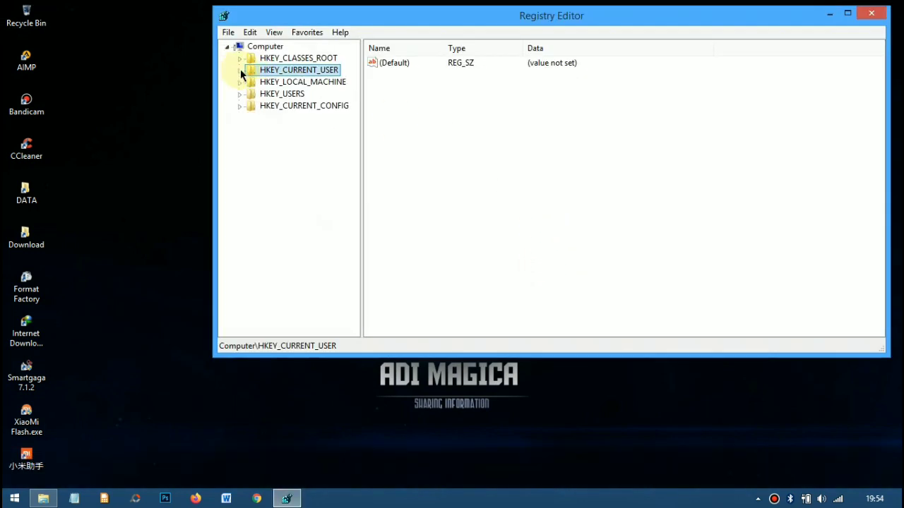
double_click(327, 73)
click(279, 191)
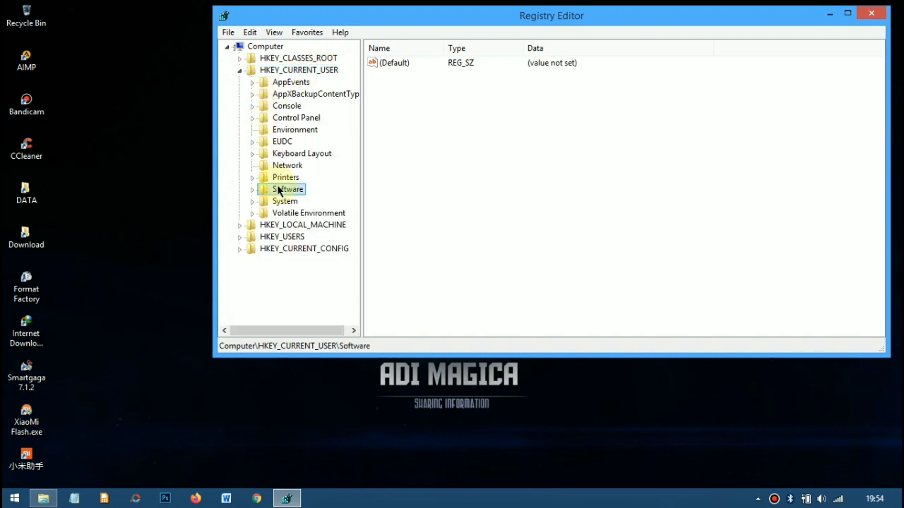
double_click(295, 191)
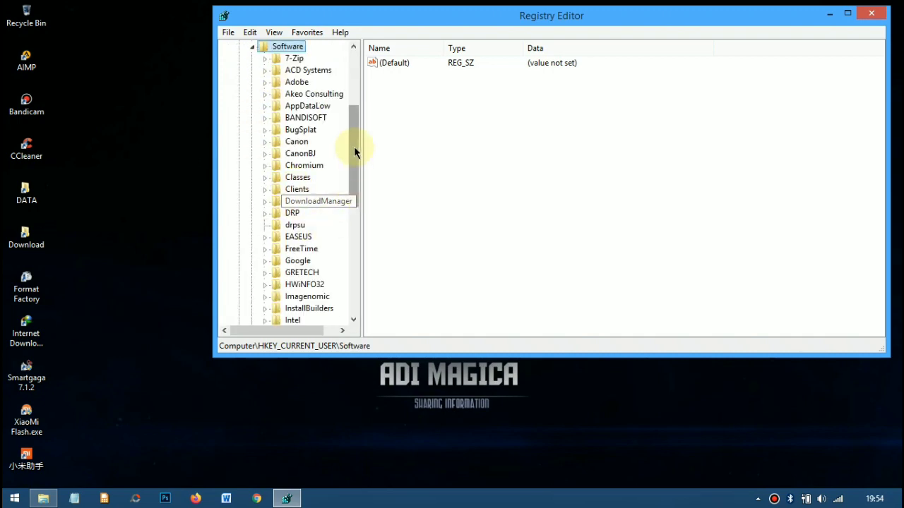
drag(355, 150, 356, 247)
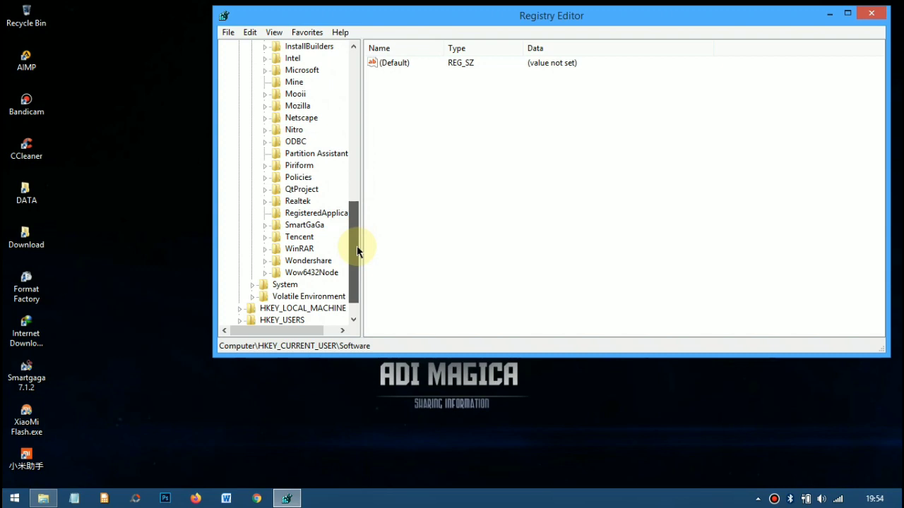
click(303, 225)
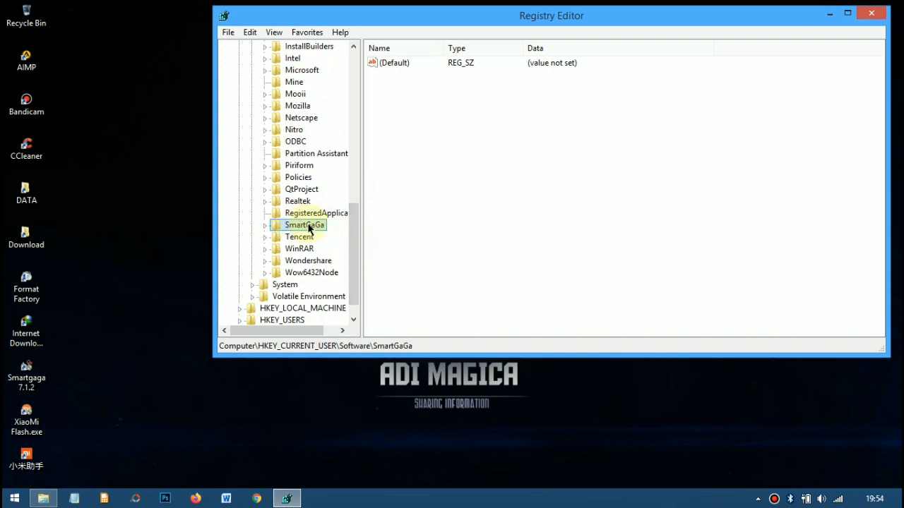
right_click(309, 226)
click(346, 283)
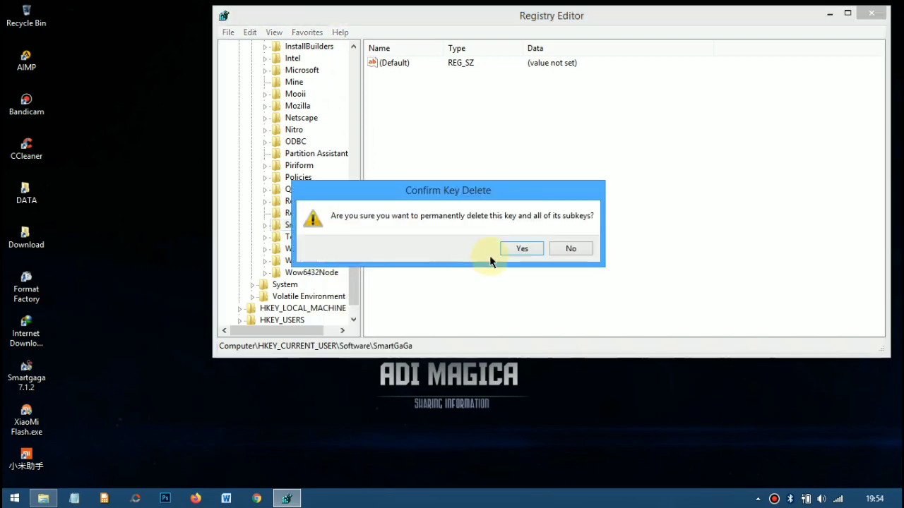
click(514, 248)
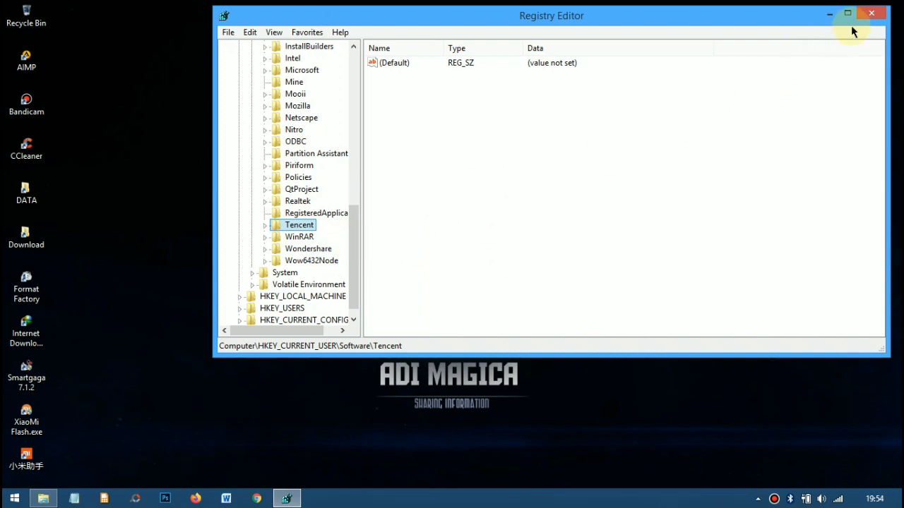
click(870, 14)
Refresh the desktop after the registry cleanup.
right_click(393, 116)
click(424, 152)
right_click(432, 153)
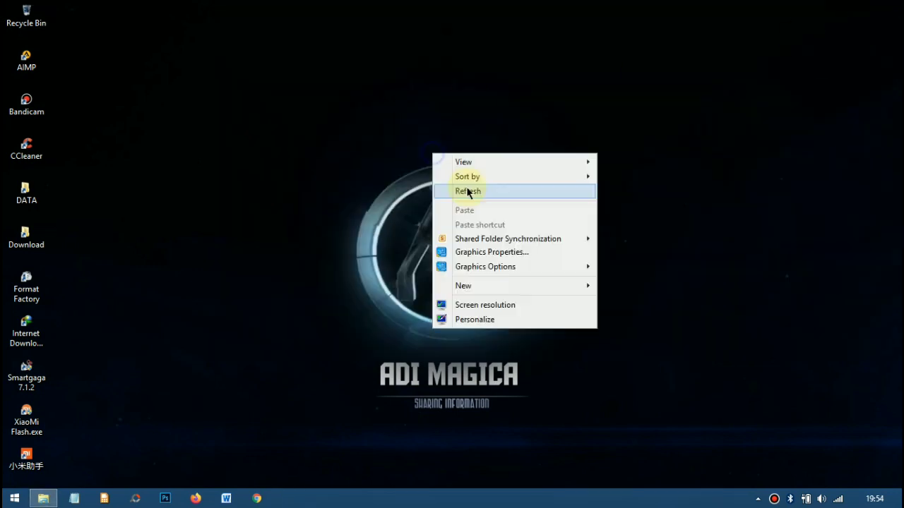
click(467, 191)
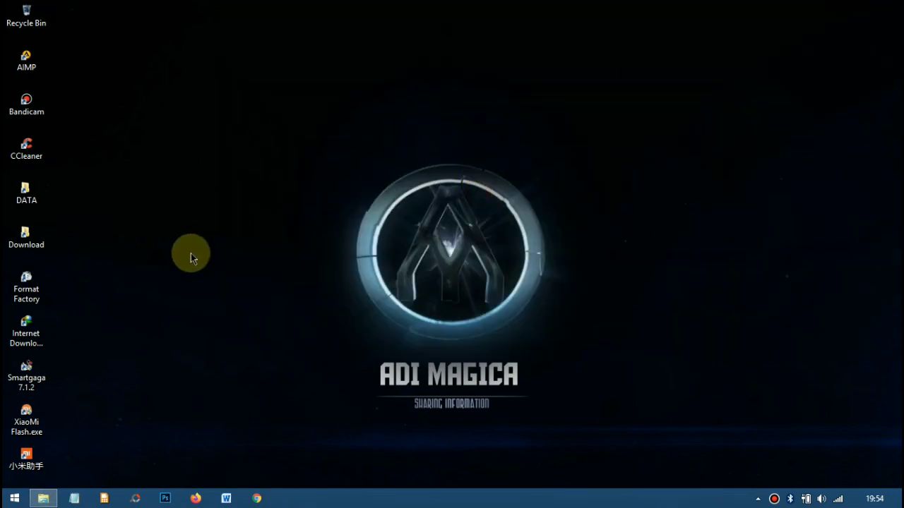
Open the Download folder from the desktop, maximize its window and show the files as large thumbnails.
double_click(41, 238)
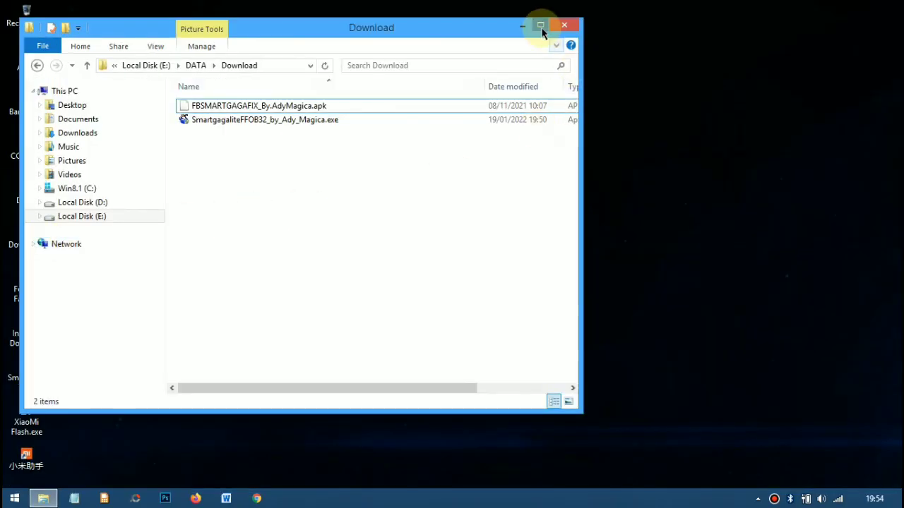
click(541, 27)
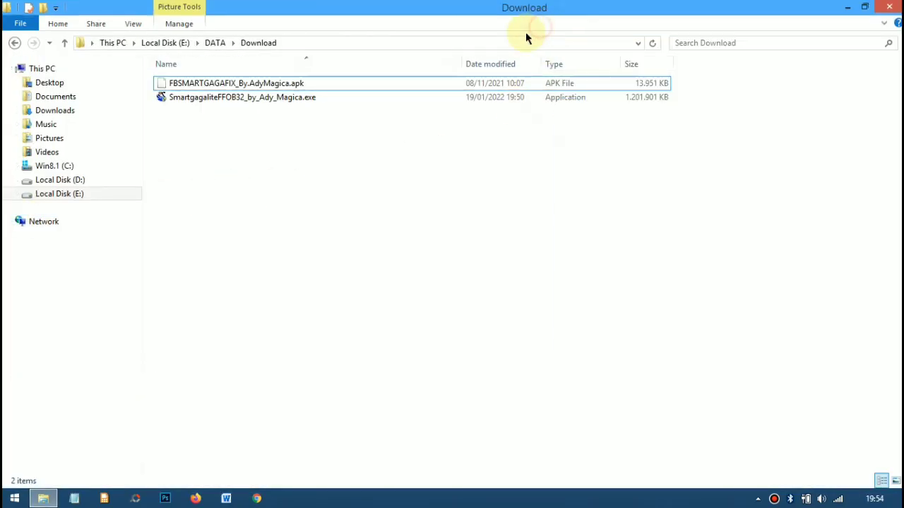
click(198, 97)
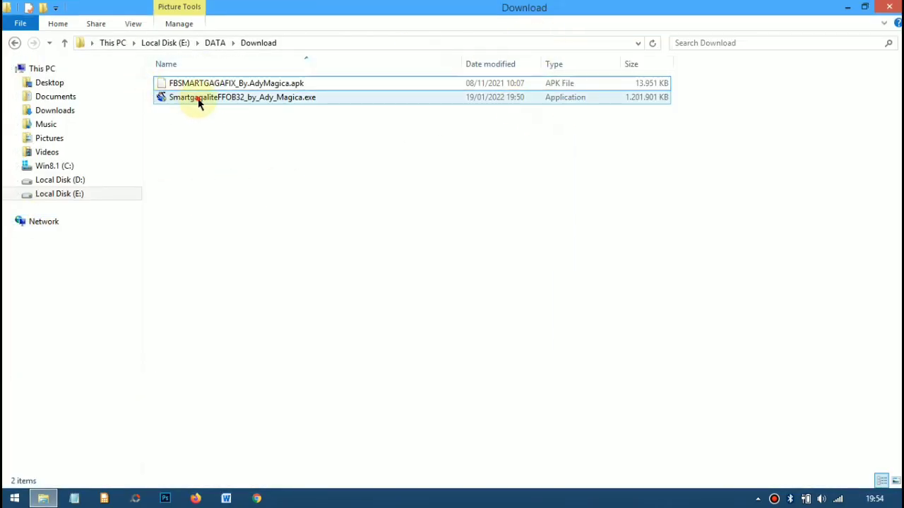
click(895, 480)
double_click(264, 145)
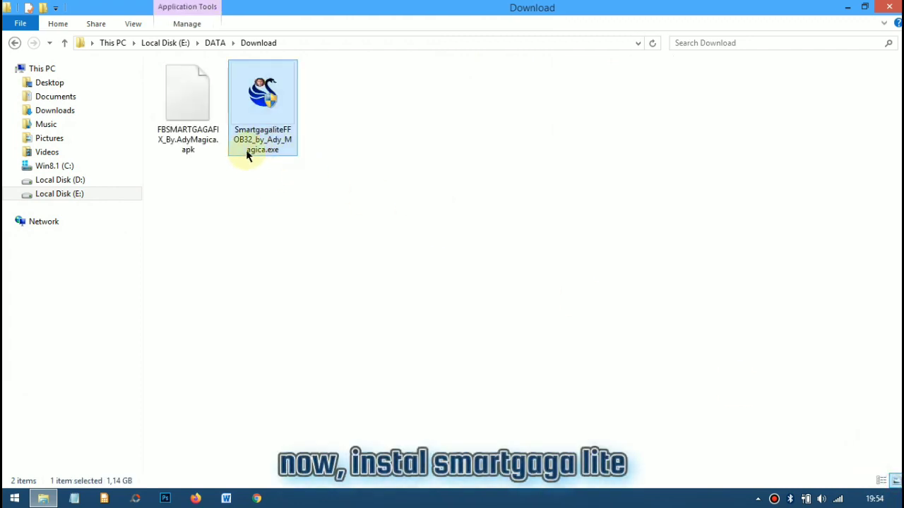
Launch the Smartgaga Lite installer from the Download folder, choose English and advance past the welcome page to the license agreement.
right_click(288, 102)
click(331, 113)
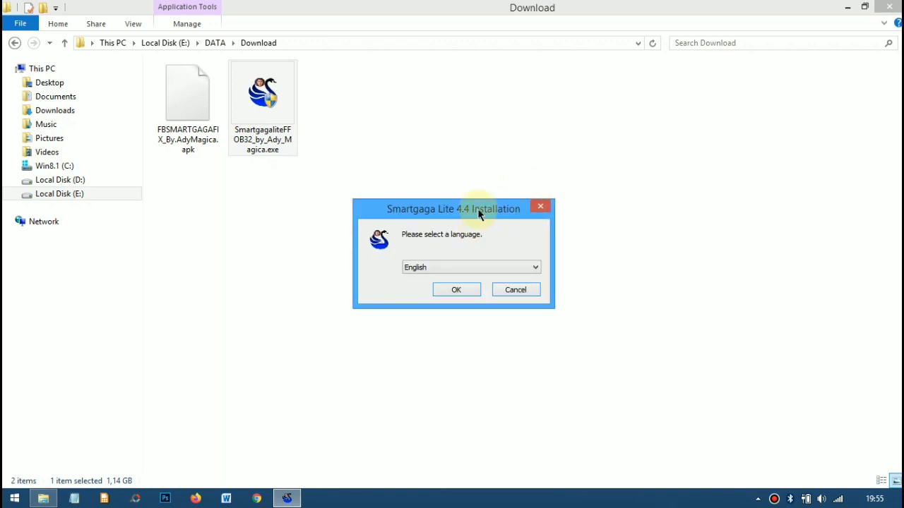
drag(480, 210, 492, 89)
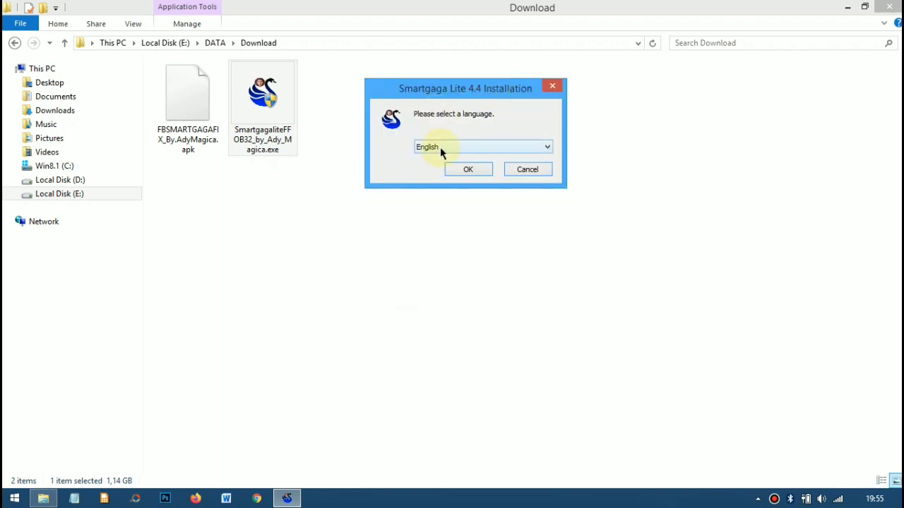
click(468, 171)
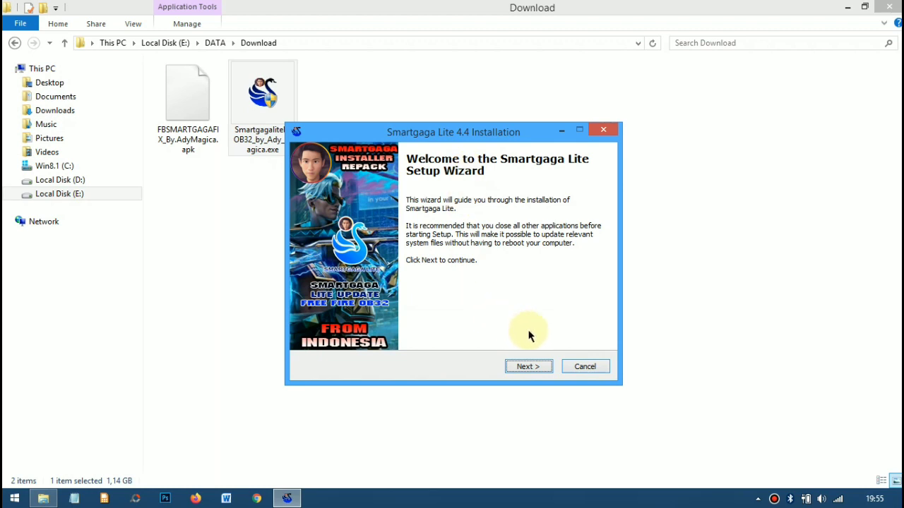
click(534, 368)
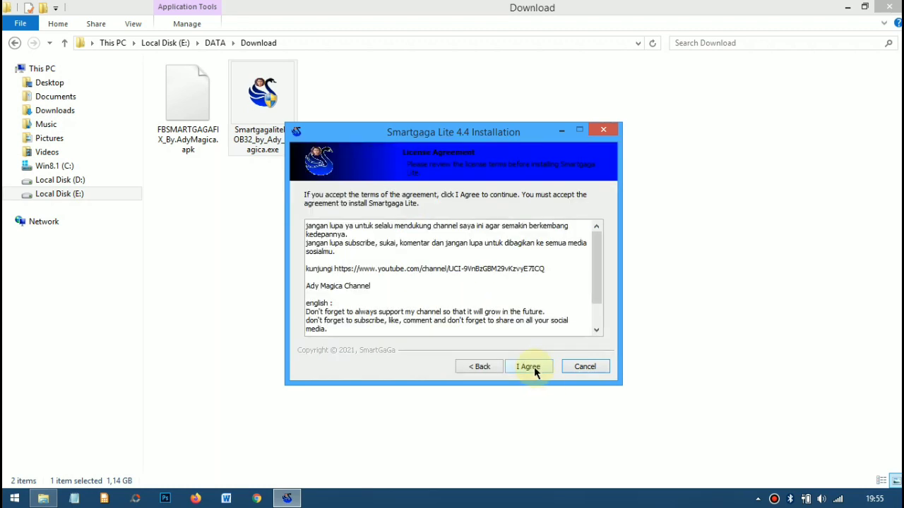
Accept the license agreement and set the installer's destination folder to E:\Instalation\Smartgaga Lite 4.4.
click(533, 366)
click(534, 365)
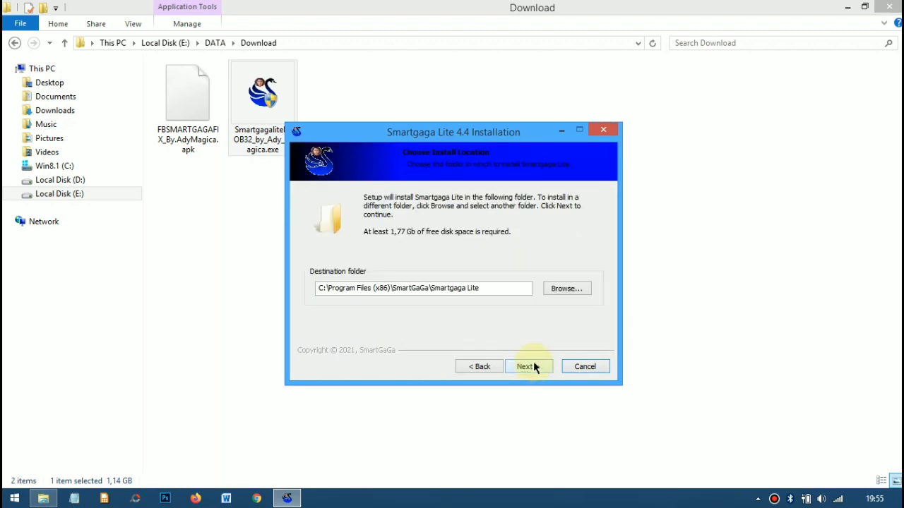
click(553, 289)
drag(468, 145, 494, 42)
double_click(426, 128)
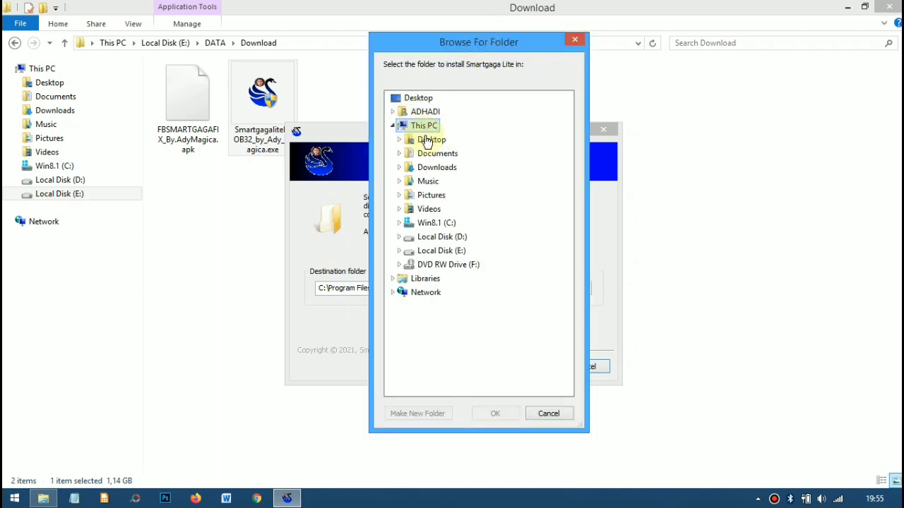
double_click(434, 251)
double_click(442, 334)
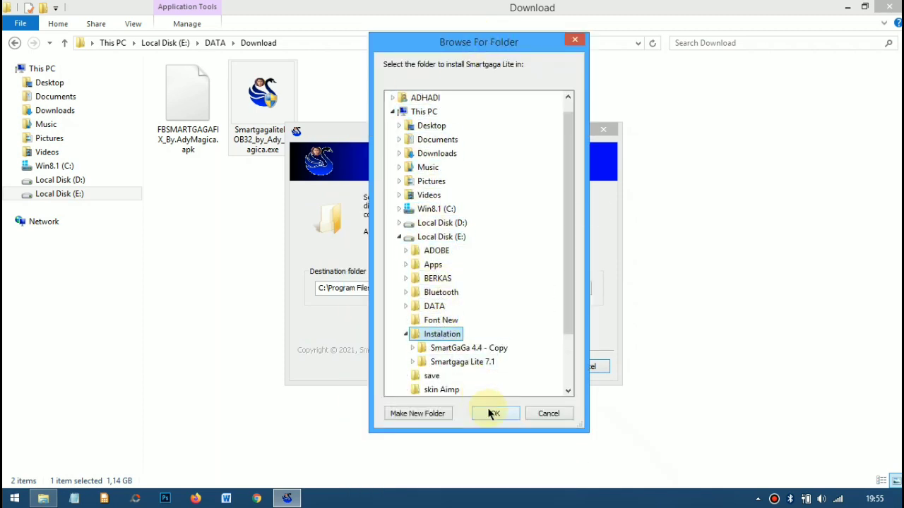
click(495, 413)
click(430, 287)
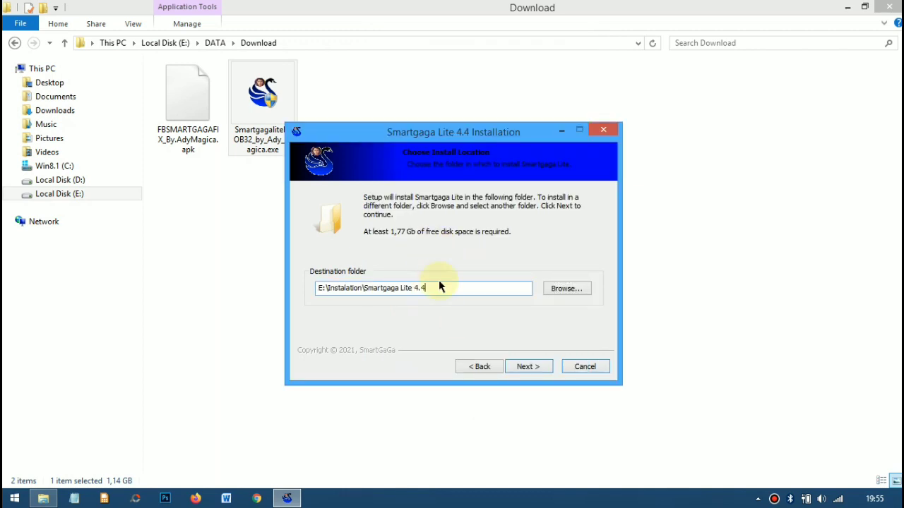
Run the Smartgaga Lite installation and finish the wizard with the product web site visit turned off.
click(528, 367)
click(528, 366)
click(528, 367)
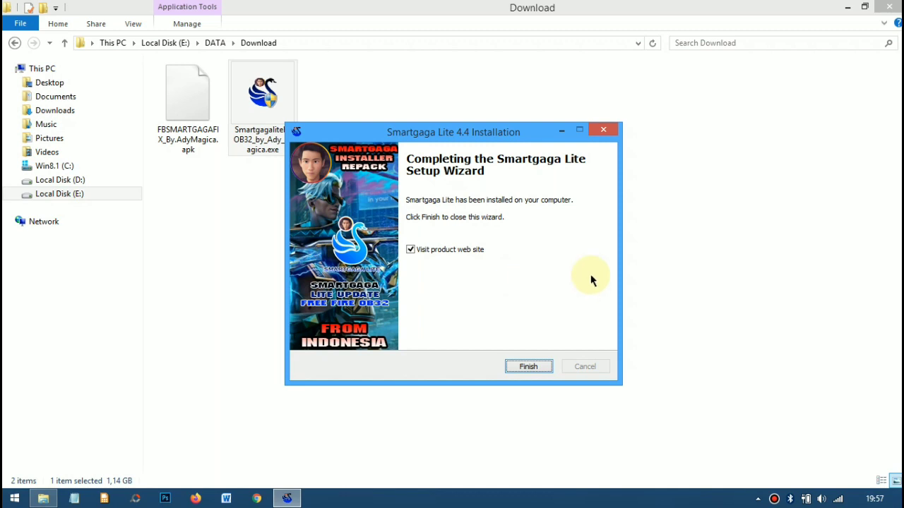
click(470, 251)
click(544, 367)
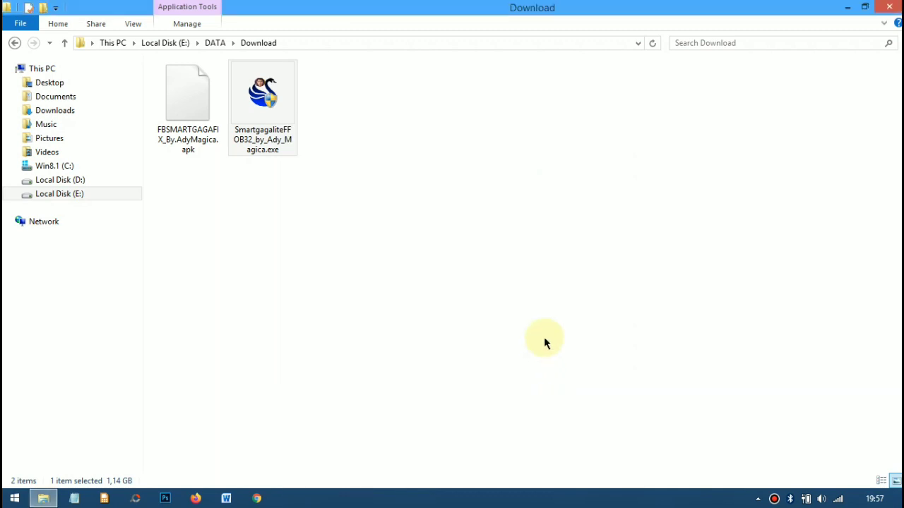
Minimize the Download folder window and refresh the desktop.
click(475, 286)
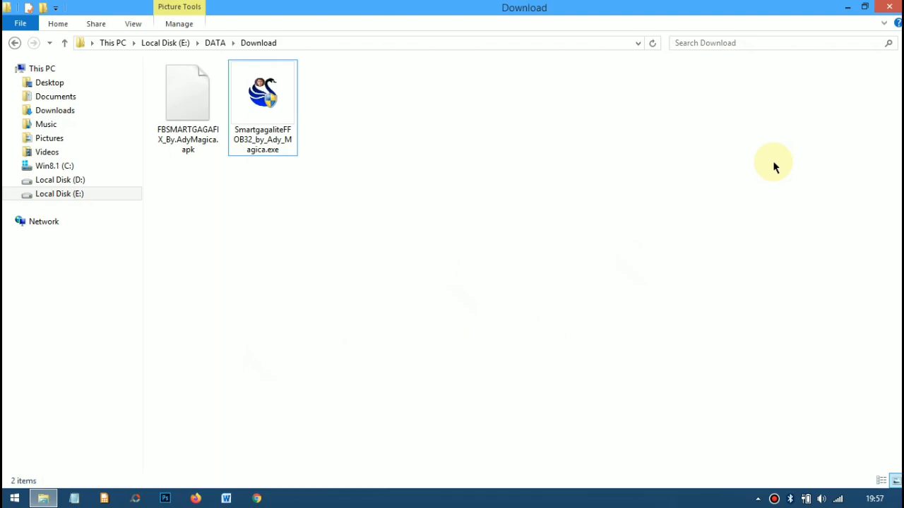
click(847, 7)
right_click(382, 132)
click(410, 169)
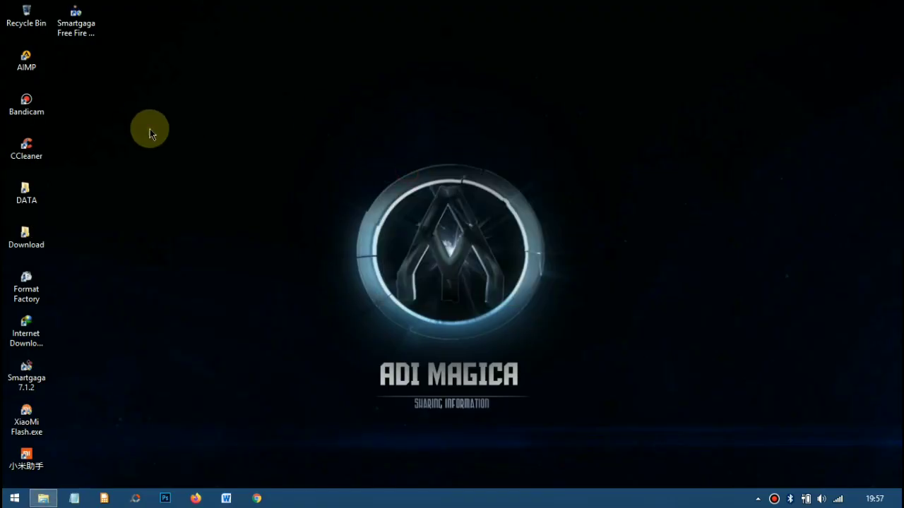
Open the emulator from the Smartgaga Free Fire OB32 desktop shortcut.
click(82, 31)
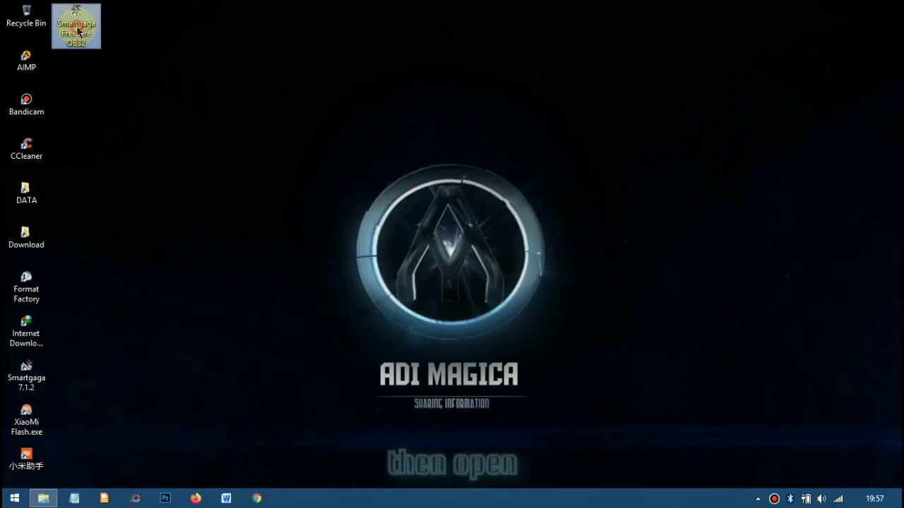
right_click(85, 27)
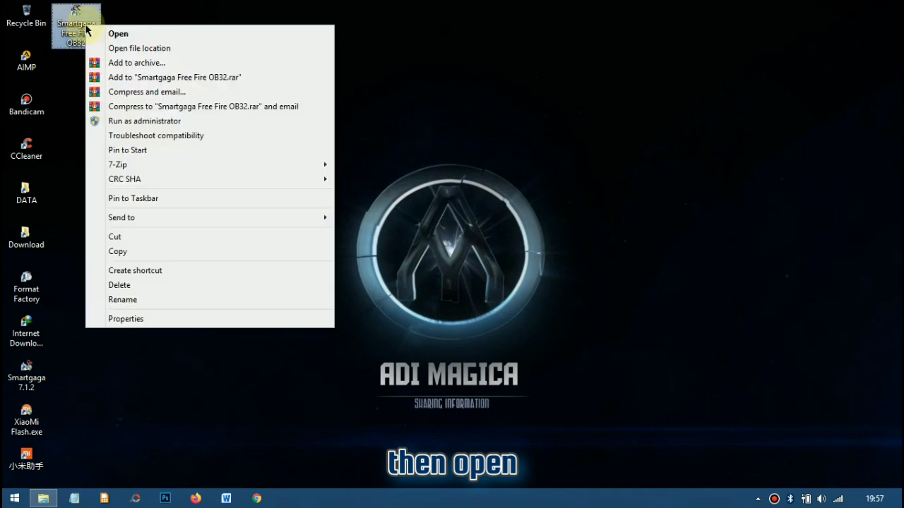
click(153, 35)
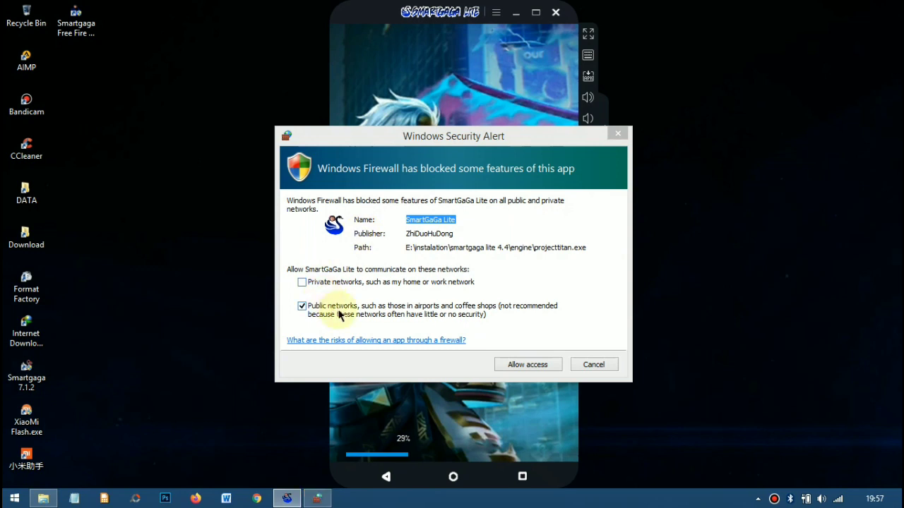
Allow SmartGaGa Lite through Windows Firewall on private networks only, with public networks turned off.
click(337, 304)
click(353, 282)
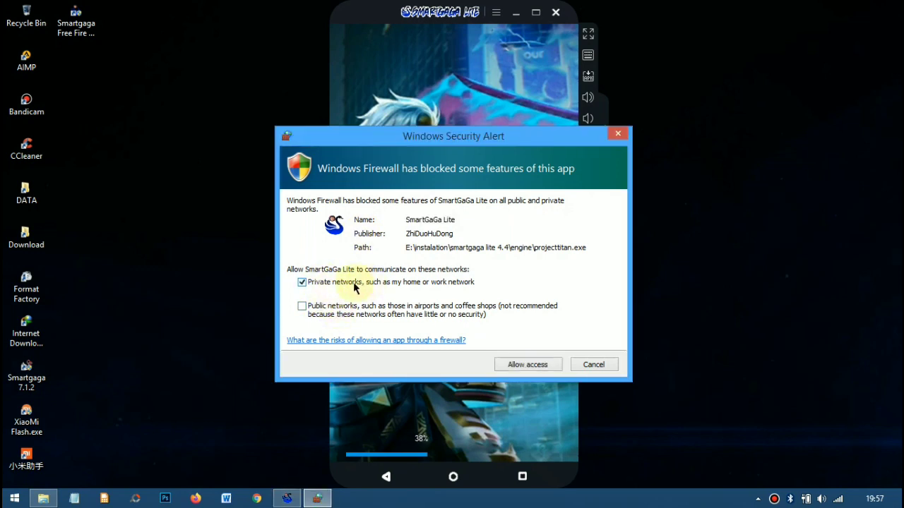
click(534, 363)
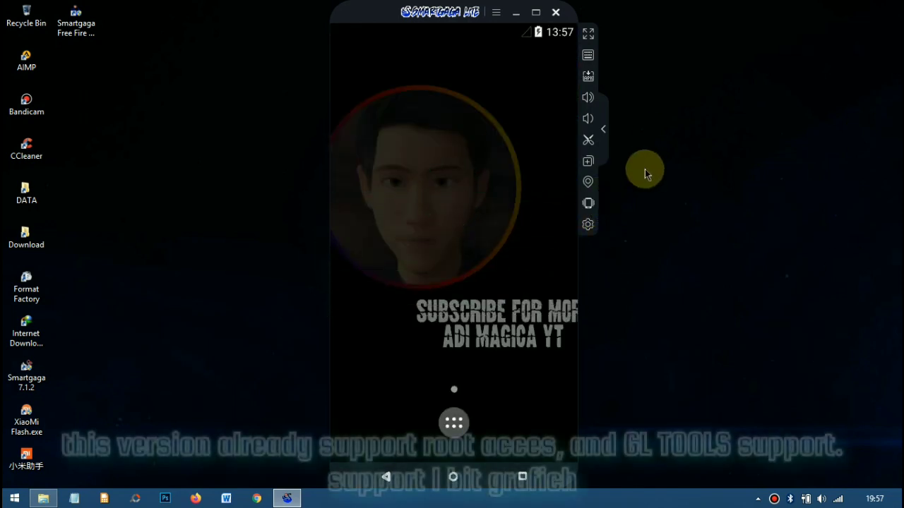
Open the emulator's app list and refresh the Windows desktop.
click(454, 422)
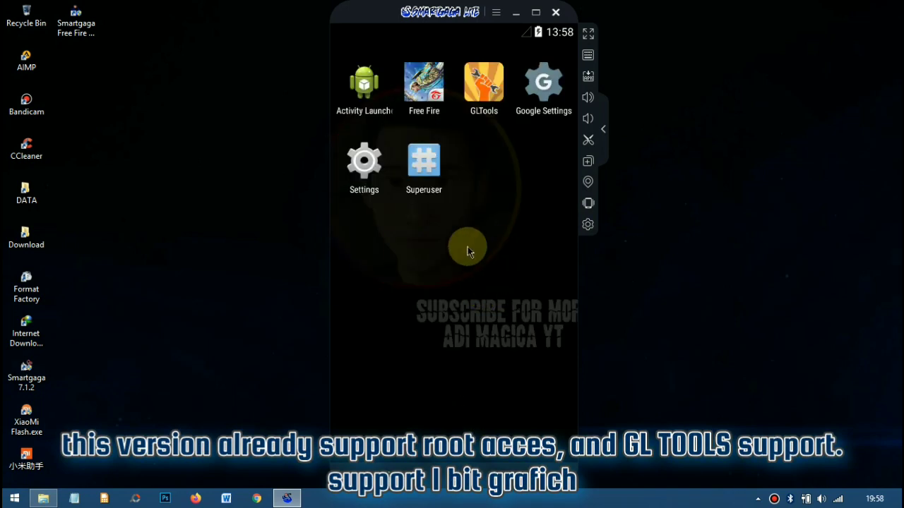
click(424, 128)
right_click(701, 170)
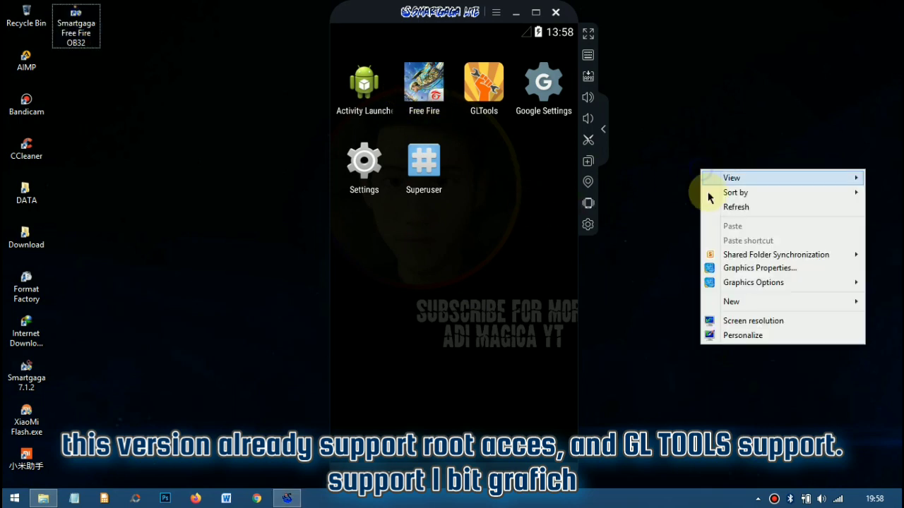
click(716, 206)
right_click(717, 204)
click(728, 229)
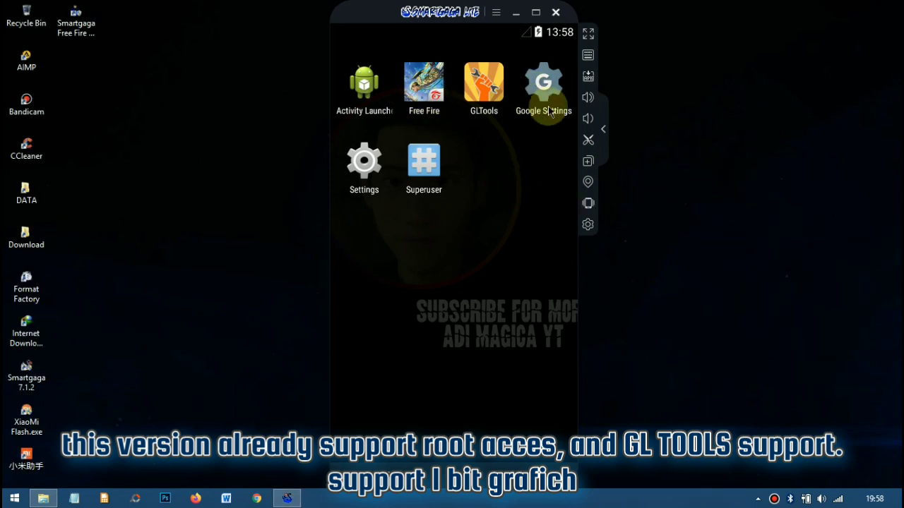
Install the FBSMARTGAGAFIX APK from the Download folder into the emulator and close the folder window.
double_click(39, 240)
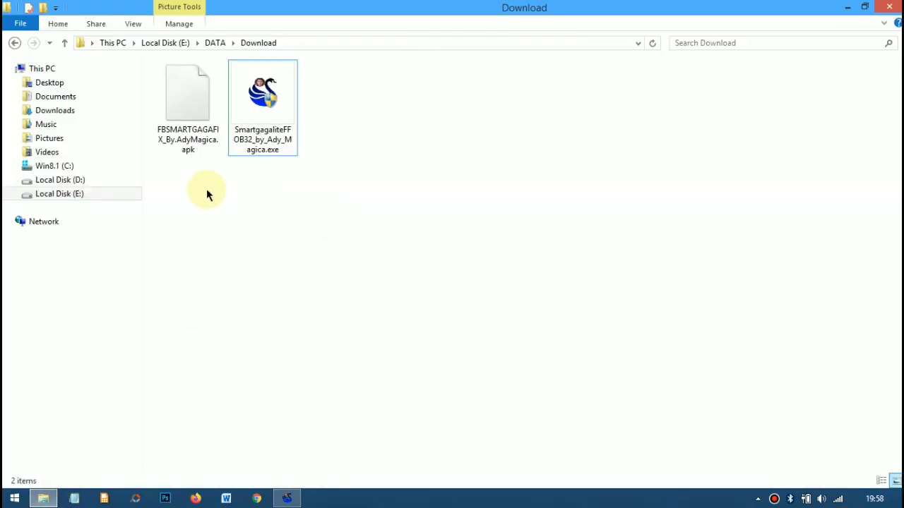
click(198, 141)
click(289, 499)
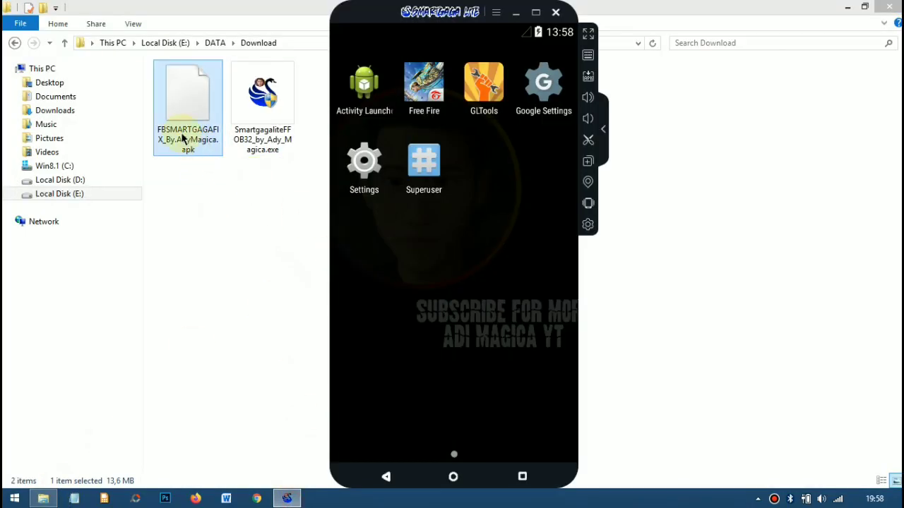
drag(181, 137, 472, 146)
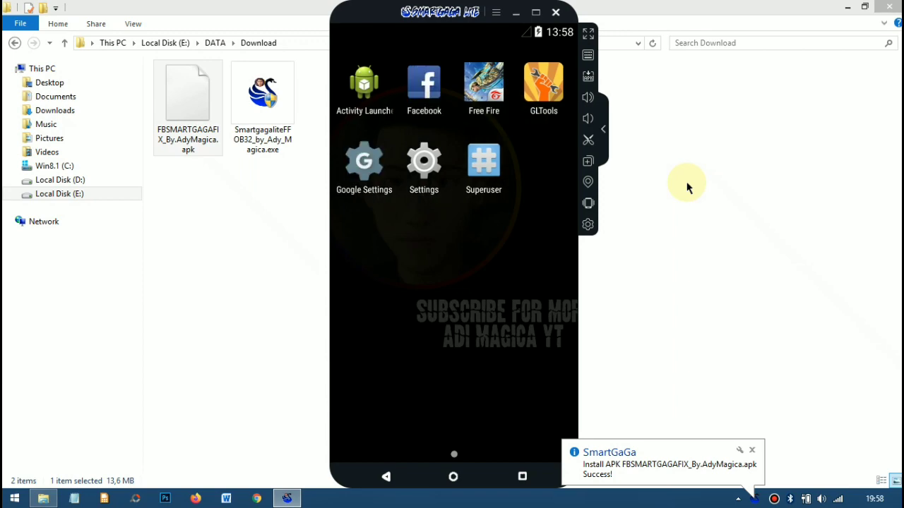
click(891, 6)
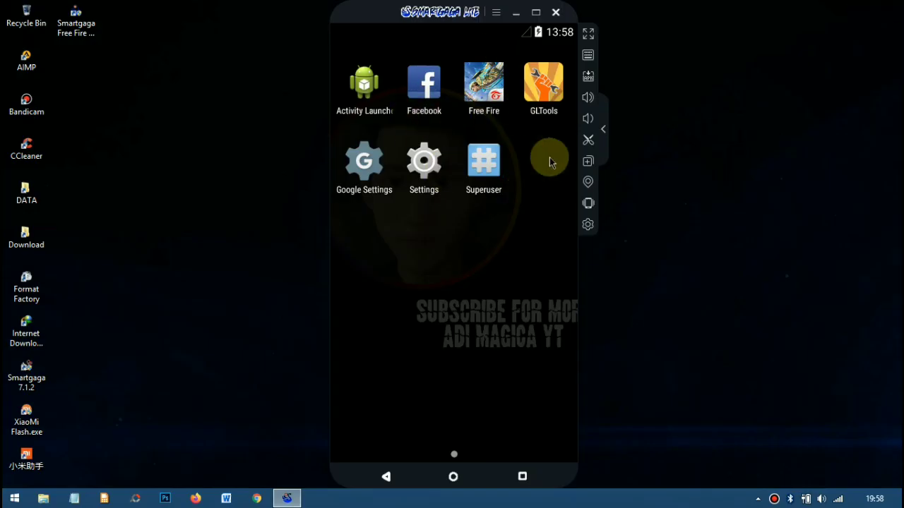
Clear the emulator's app cache and kill its Android background processes.
click(496, 12)
click(495, 39)
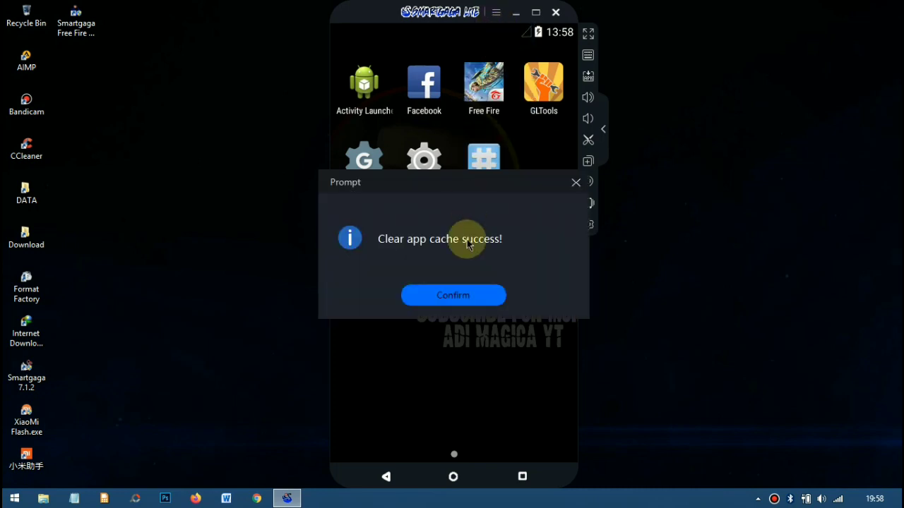
click(466, 296)
click(496, 13)
click(497, 56)
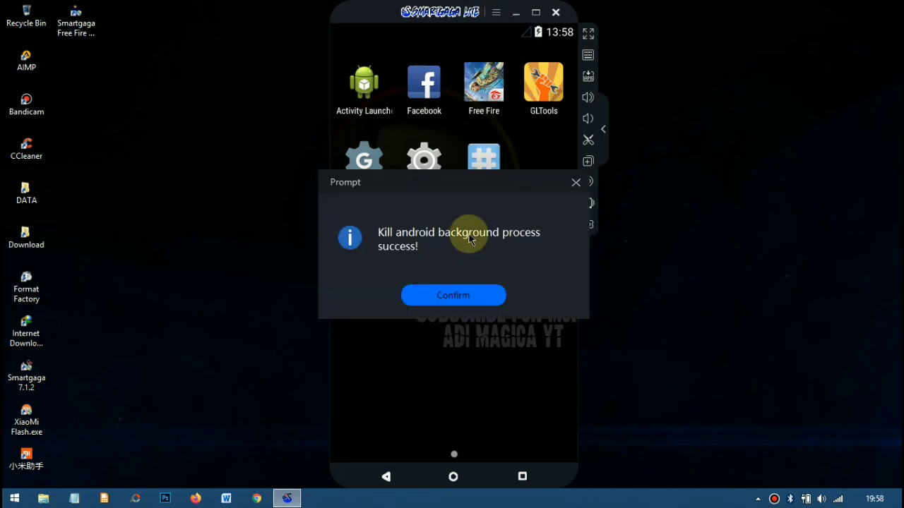
click(456, 297)
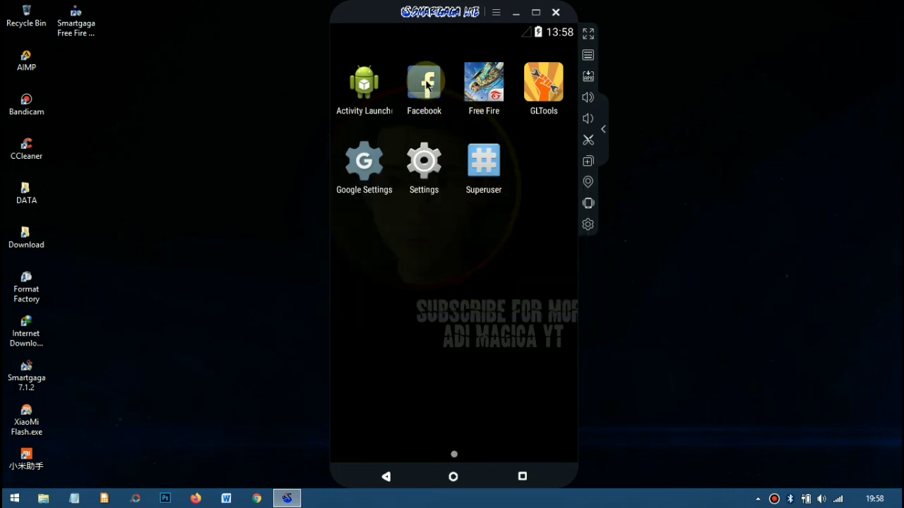
View the emulator's basic settings and close them without changes.
click(498, 13)
click(497, 99)
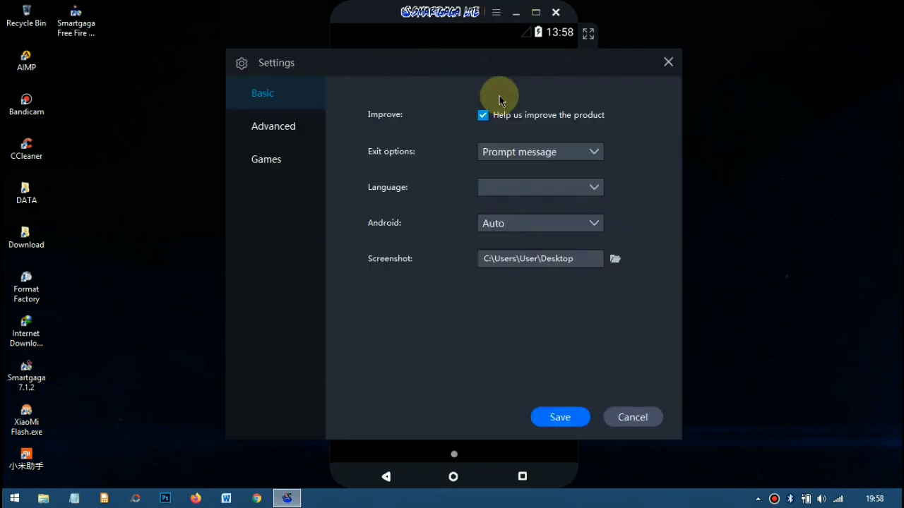
click(667, 62)
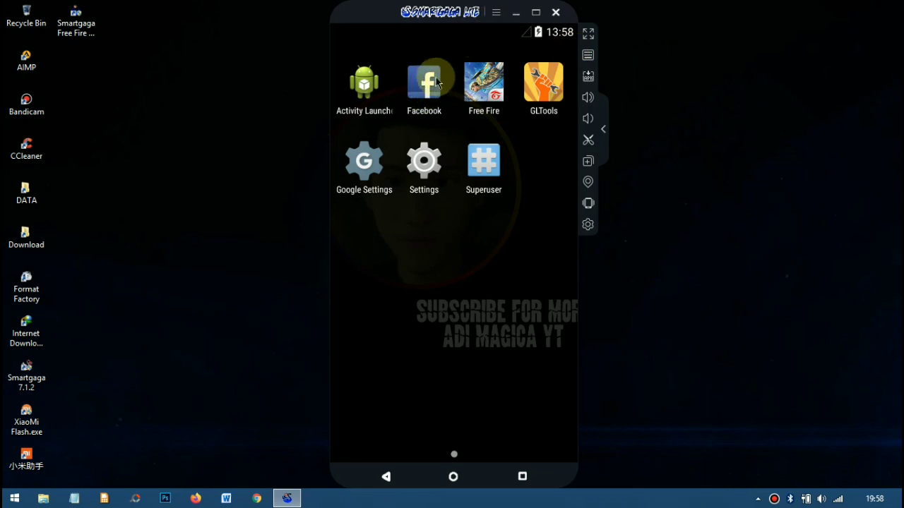
Launch the Facebook app in the emulator.
click(446, 105)
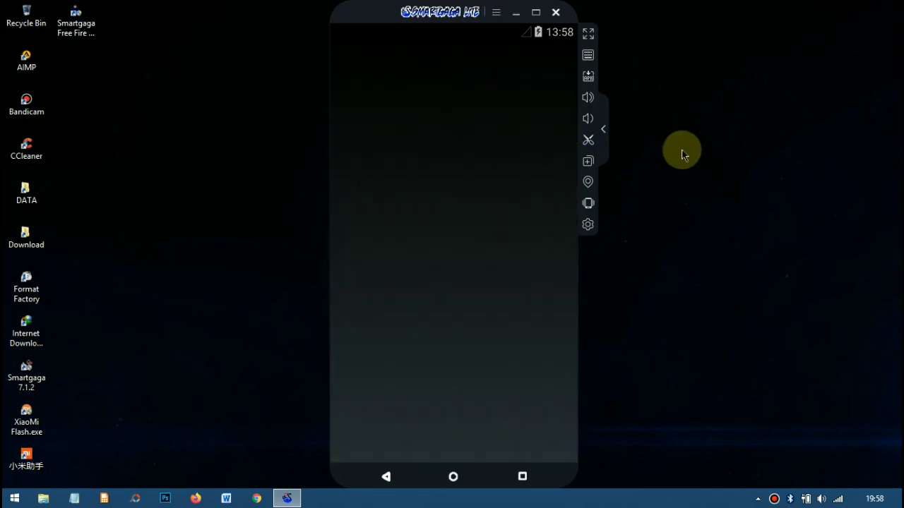